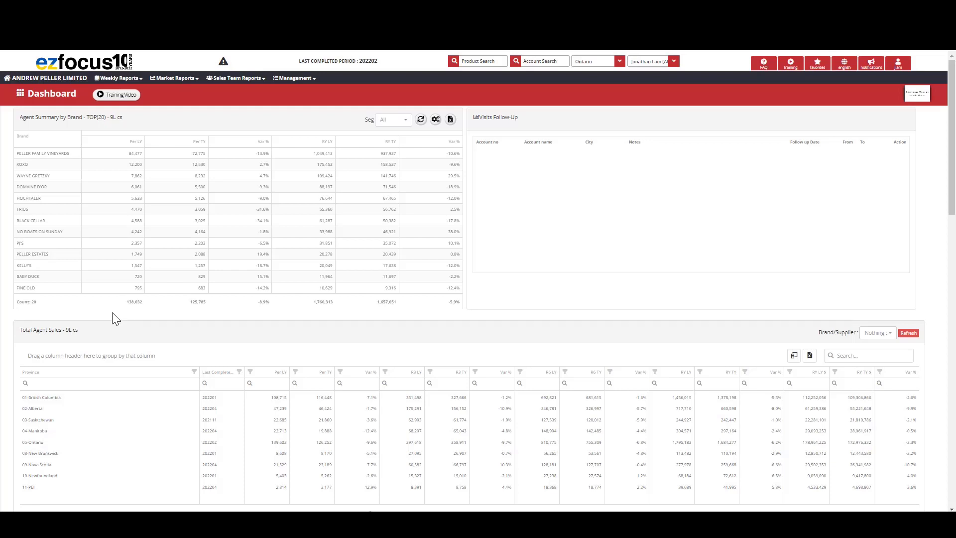
- Move the Schedule widget to the first position in the dashboard's widget management and apply the modifications
{"action": "left_click", "coordinate": [20, 95]}
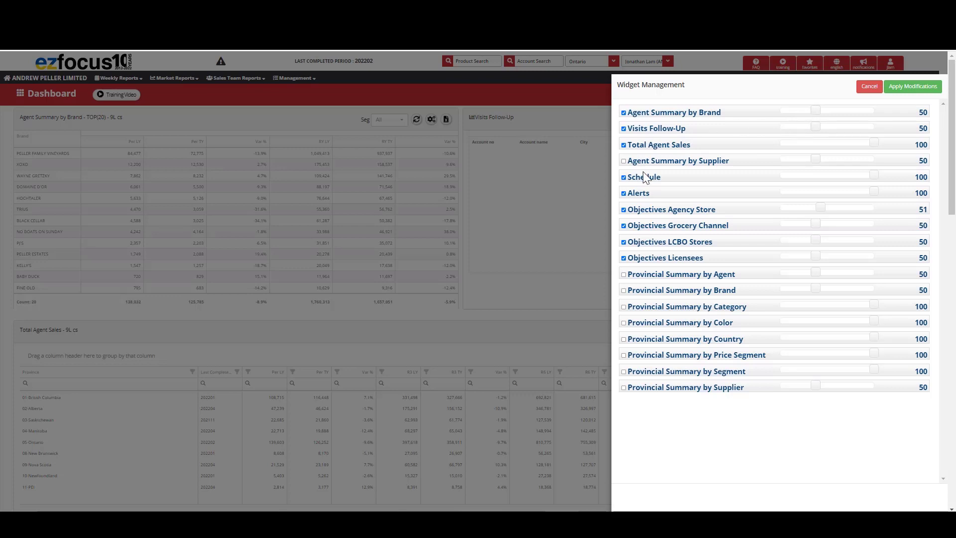
{"action": "left_click_drag", "start_coordinate": [664, 178], "coordinate": [662, 110]}
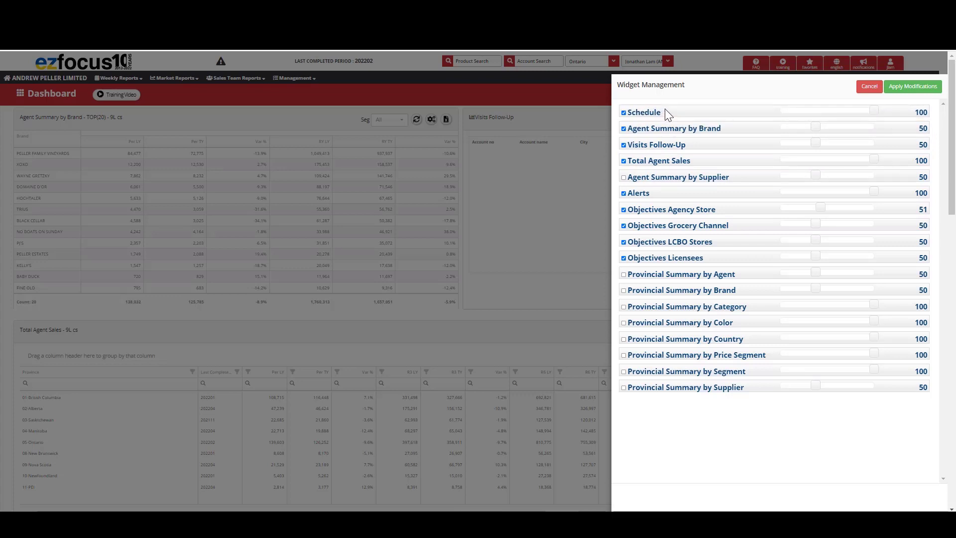
{"action": "left_click", "coordinate": [916, 92]}
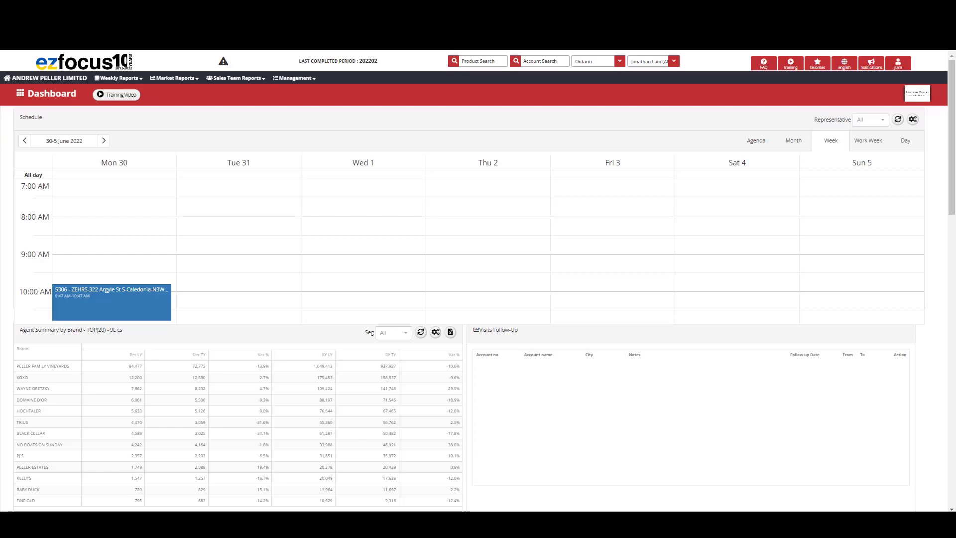
- Review the dashboard widgets from the schedule down to the objectives charts and back
{"action": "scroll", "coordinate": [111, 238], "scroll_direction": "down", "scroll_amount": 6}
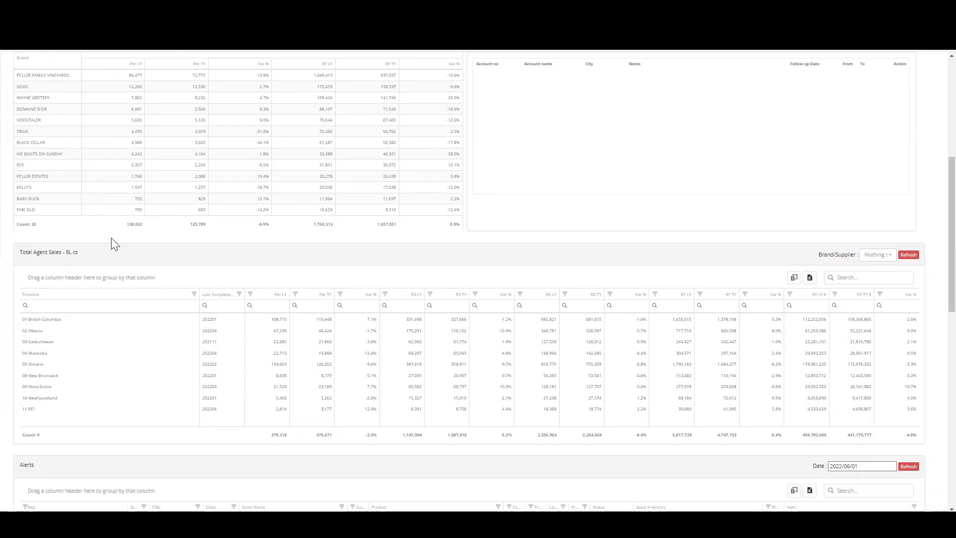
{"action": "scroll", "coordinate": [112, 239], "scroll_direction": "down", "scroll_amount": 10}
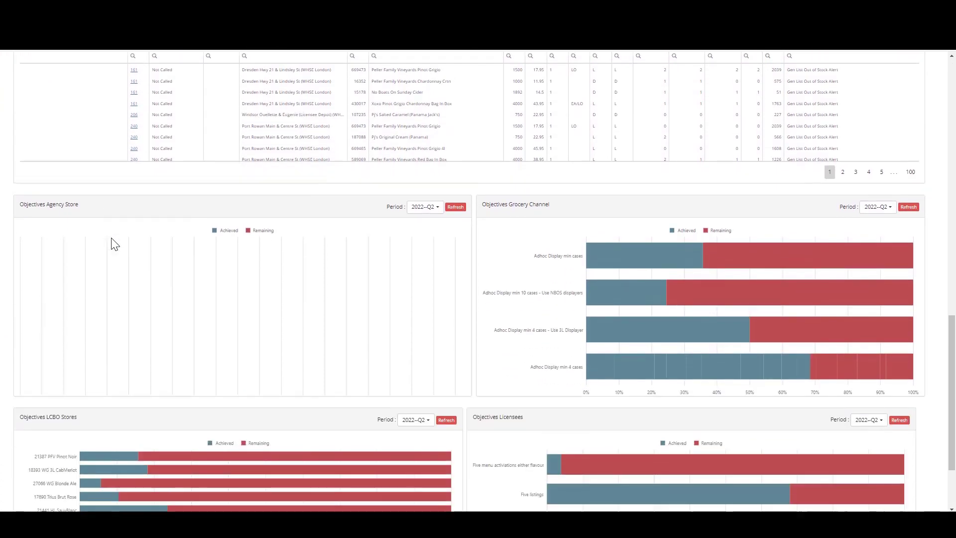
{"action": "scroll", "coordinate": [115, 244], "scroll_direction": "down", "scroll_amount": 2}
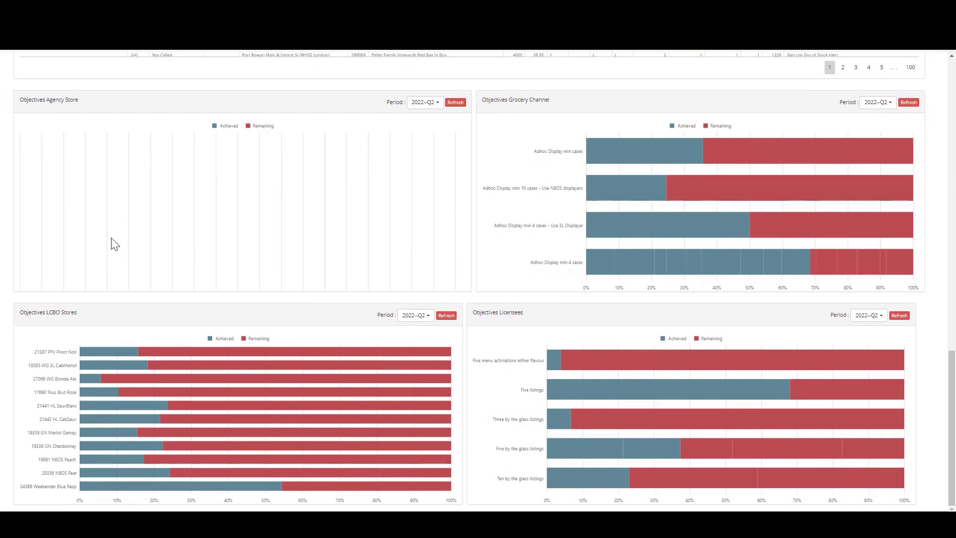
{"action": "scroll", "coordinate": [115, 244], "scroll_direction": "up", "scroll_amount": 10}
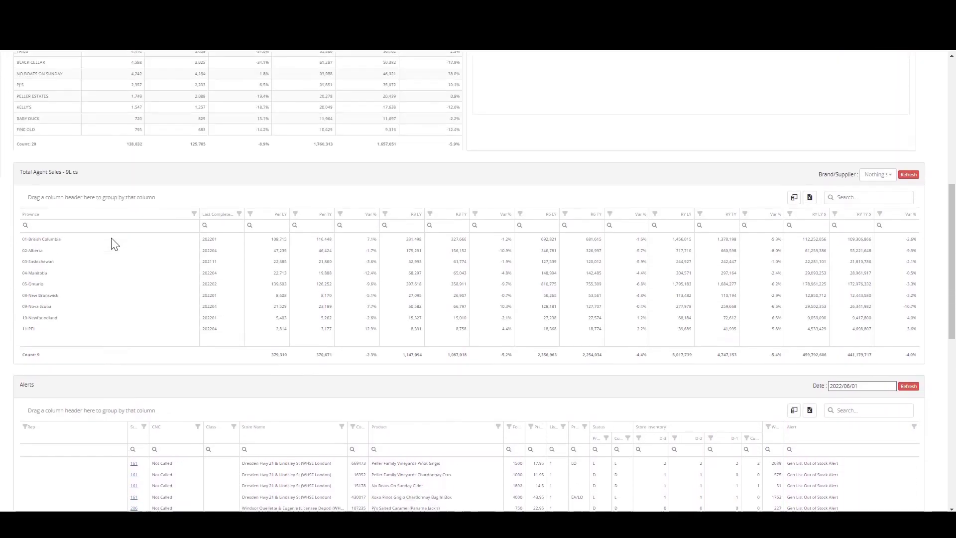
{"action": "scroll", "coordinate": [115, 244], "scroll_direction": "up", "scroll_amount": 10}
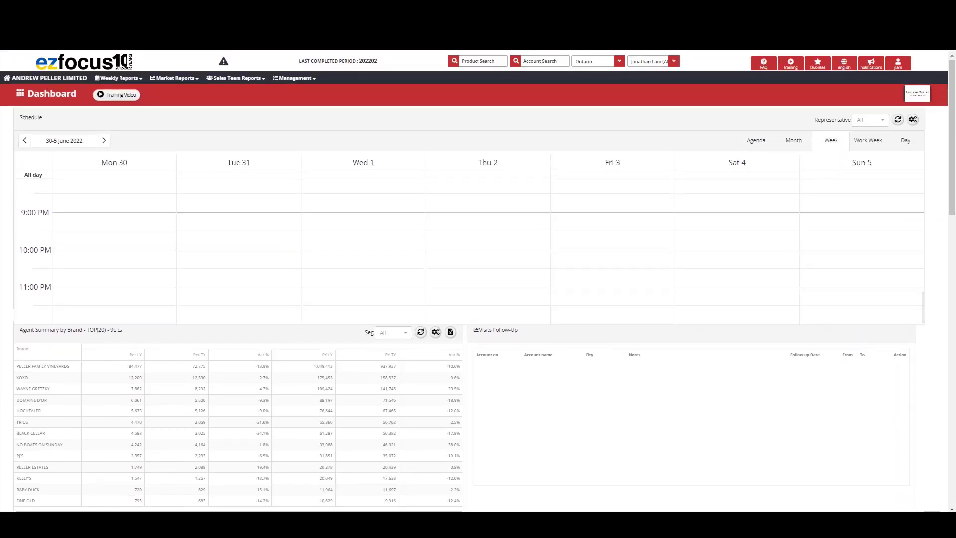
{"action": "scroll", "coordinate": [114, 244], "scroll_direction": "up", "scroll_amount": 2}
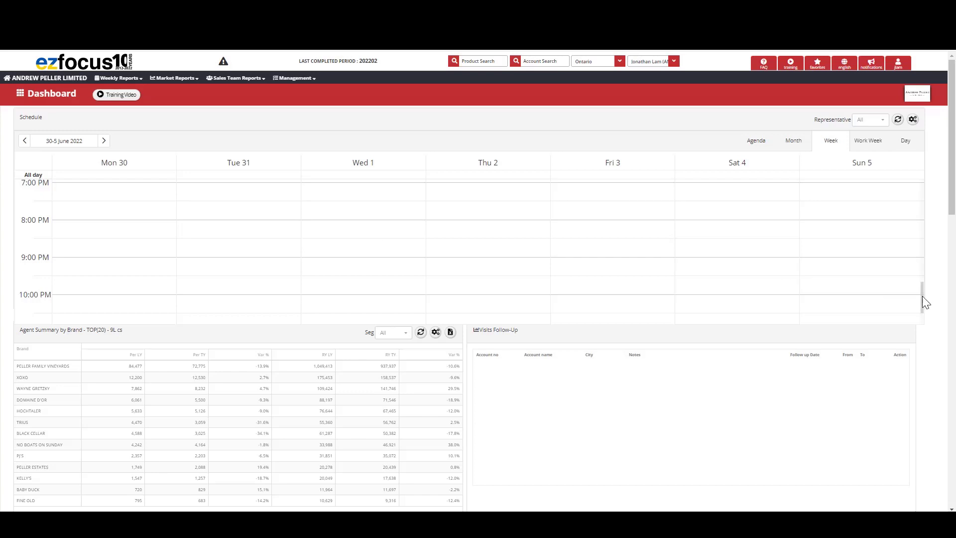
- Create a schedule appointment on Thursday, June 2 at 10:00 AM with the subject "test"
{"action": "left_click_drag", "start_coordinate": [922, 296], "coordinate": [912, 201]}
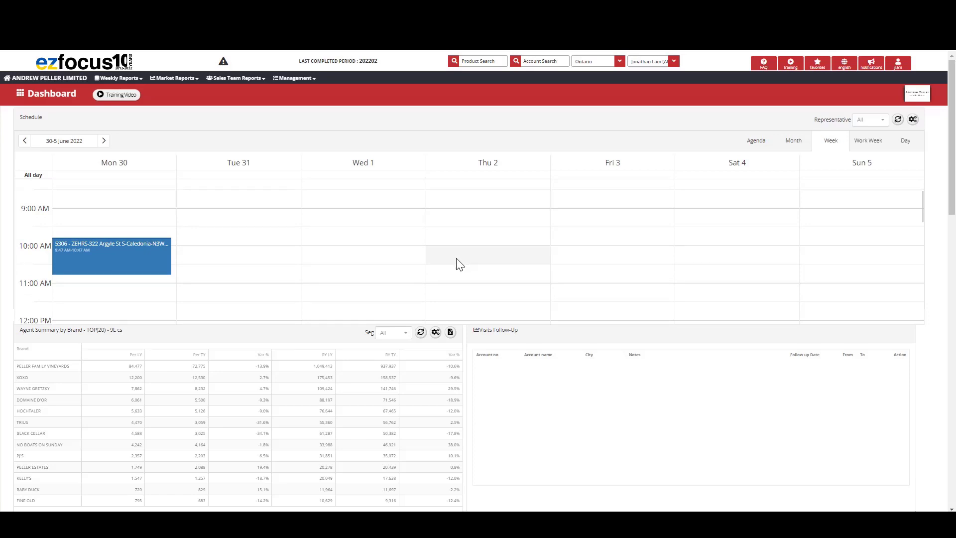
{"action": "double_click", "coordinate": [489, 256]}
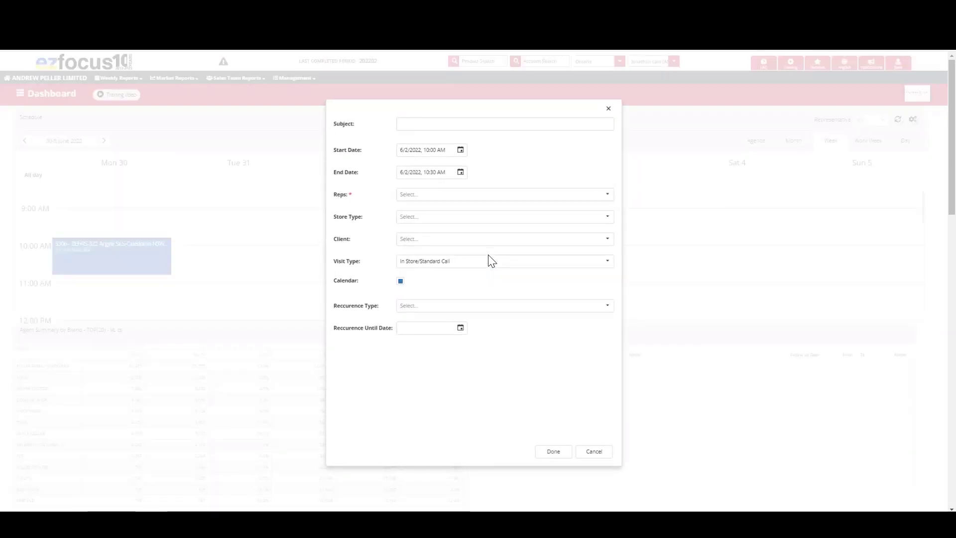
{"action": "left_click", "coordinate": [487, 122]}
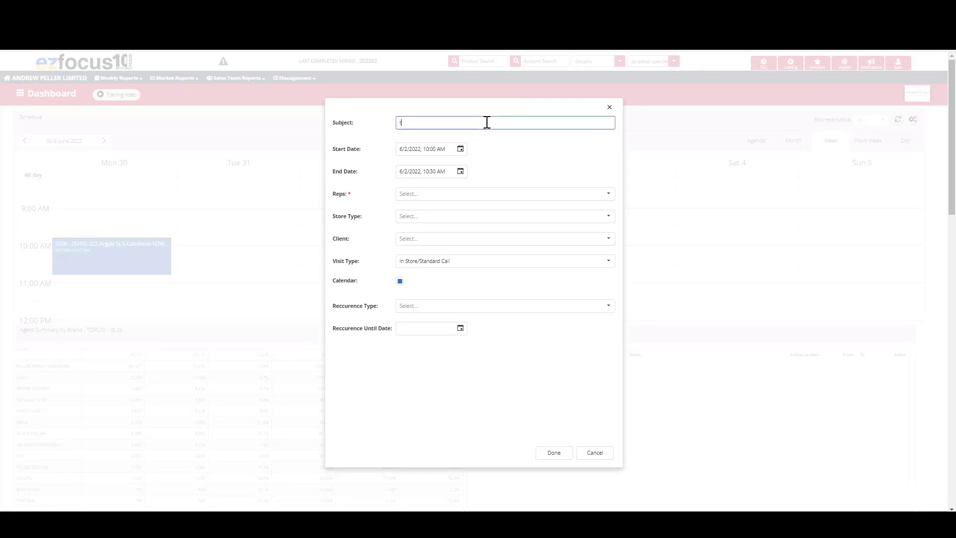
- Set the appointment's end time to 10:45 AM on 6/2/2022
{"action": "left_click", "coordinate": [459, 171]}
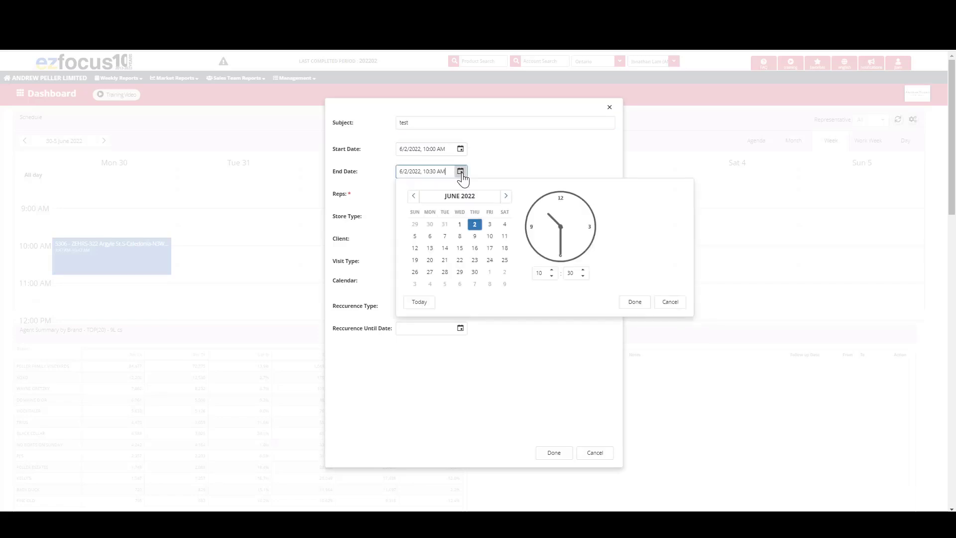
{"action": "left_click", "coordinate": [583, 270]}
{"action": "left_click", "coordinate": [583, 270]}
{"action": "left_click", "coordinate": [583, 271]}
{"action": "left_click", "coordinate": [583, 271]}
{"action": "double_click", "coordinate": [582, 271]}
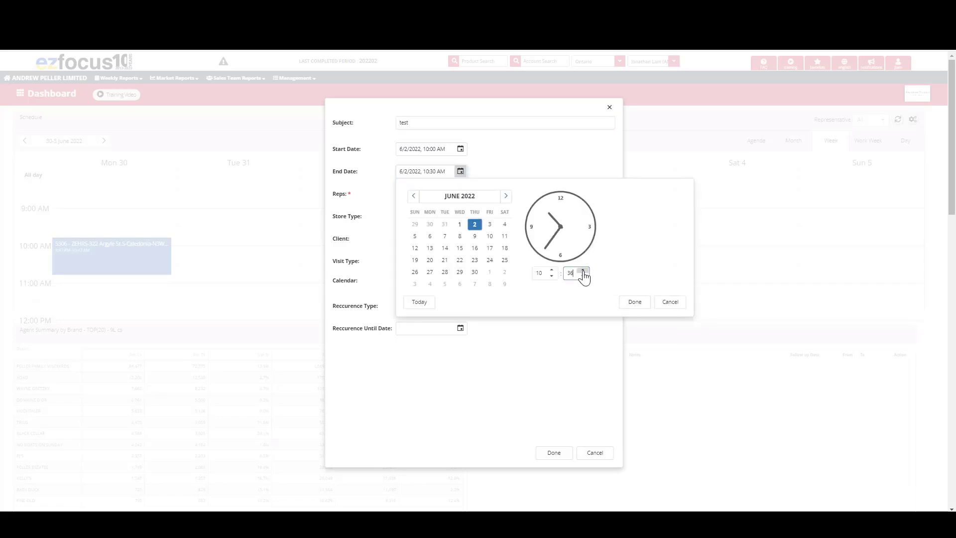
{"action": "left_click", "coordinate": [583, 270]}
{"action": "double_click", "coordinate": [583, 271]}
{"action": "left_click", "coordinate": [583, 271]}
{"action": "double_click", "coordinate": [583, 271]}
{"action": "left_click", "coordinate": [583, 271]}
{"action": "double_click", "coordinate": [583, 271]}
{"action": "left_click", "coordinate": [642, 303]}
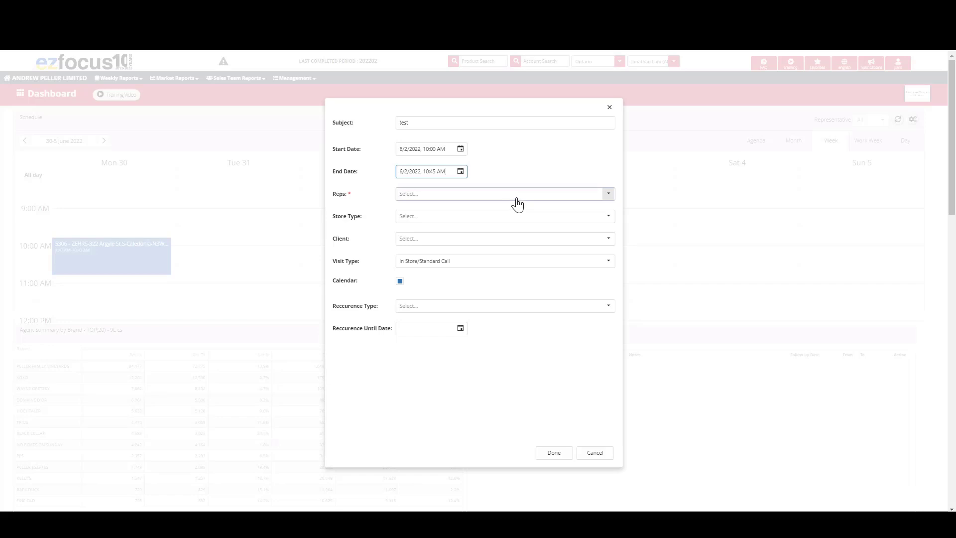
- Assign the first listed rep to the appointment and set the store type to LCBO Stores
{"action": "left_click", "coordinate": [516, 198]}
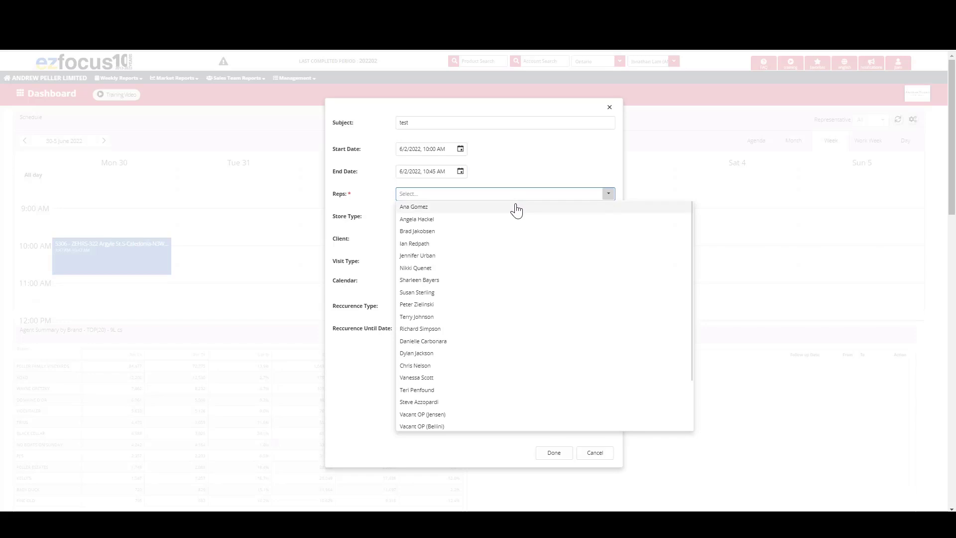
{"action": "left_click", "coordinate": [515, 208]}
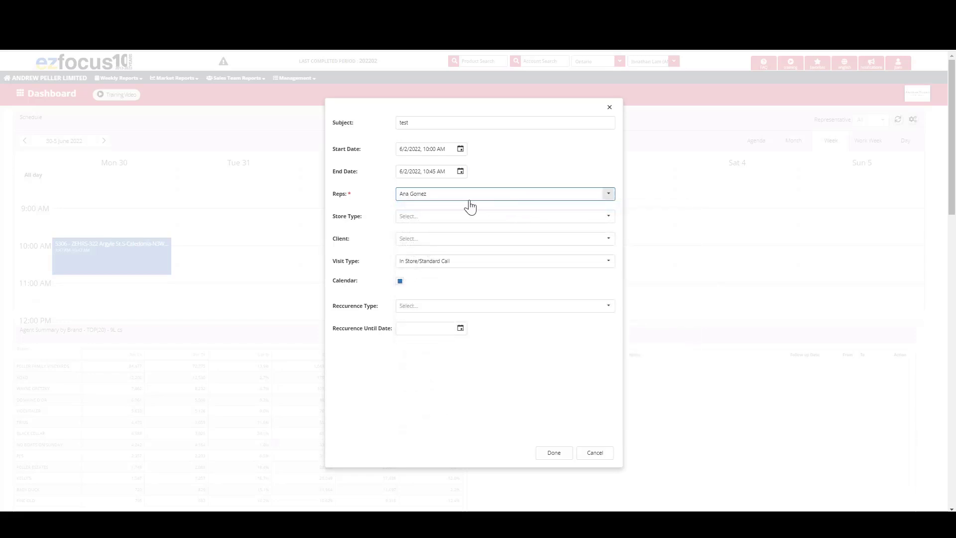
{"action": "left_click", "coordinate": [467, 219]}
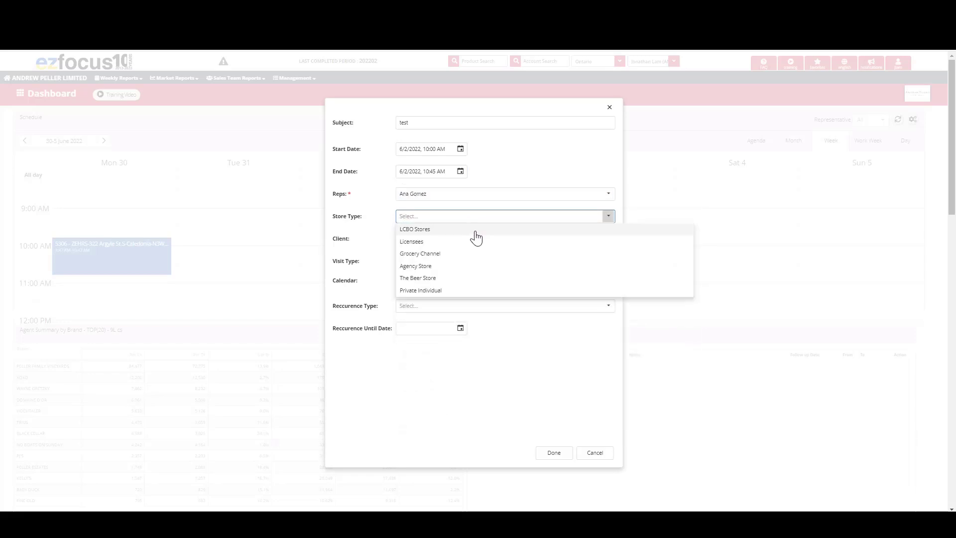
{"action": "left_click", "coordinate": [474, 230]}
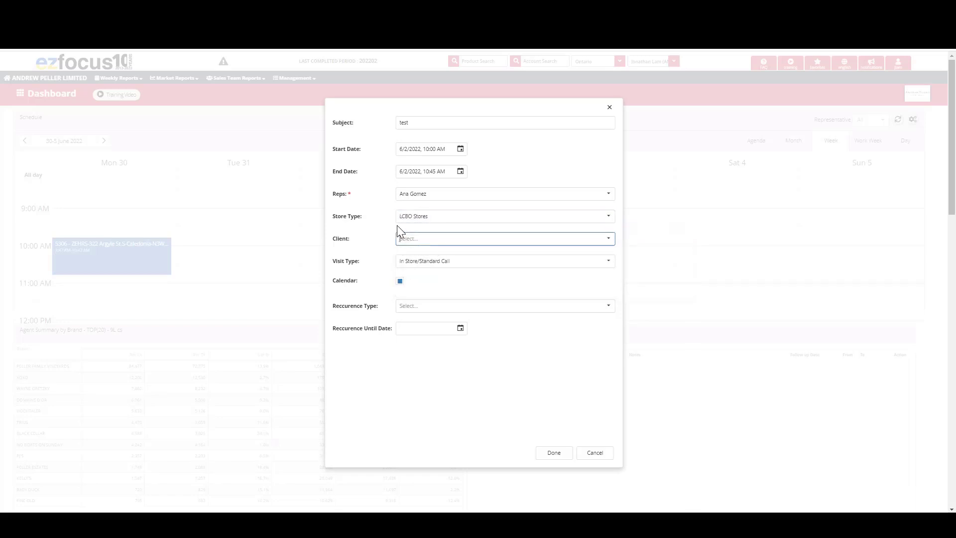
- Choose the Niagara Falls Portage Rd & Colborne E (WHSE London) store as the appointment's client
{"action": "left_click", "coordinate": [467, 237]}
{"action": "left_click", "coordinate": [608, 239]}
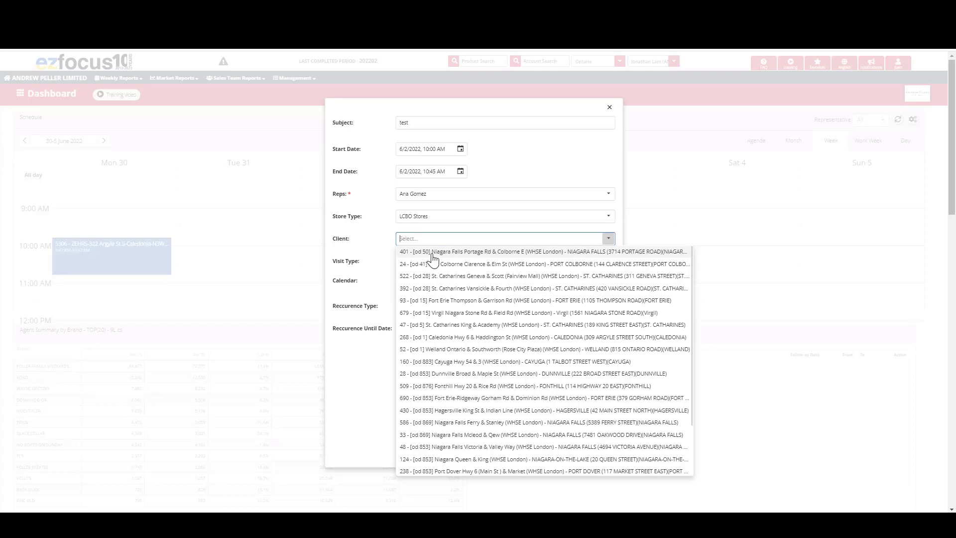
{"action": "left_click", "coordinate": [579, 254]}
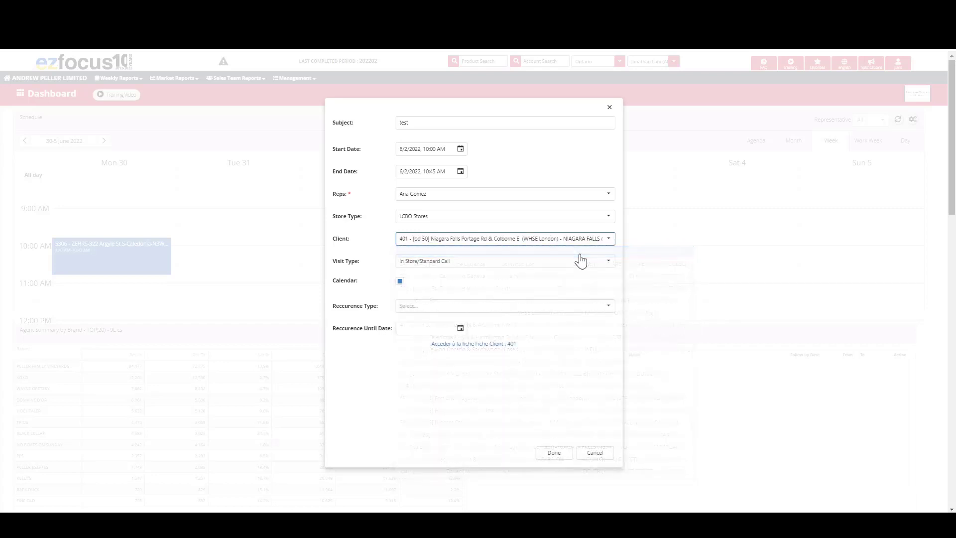
- Set the visit type to In Store/Standard Call and enable the Calendar option
{"action": "left_click", "coordinate": [608, 264]}
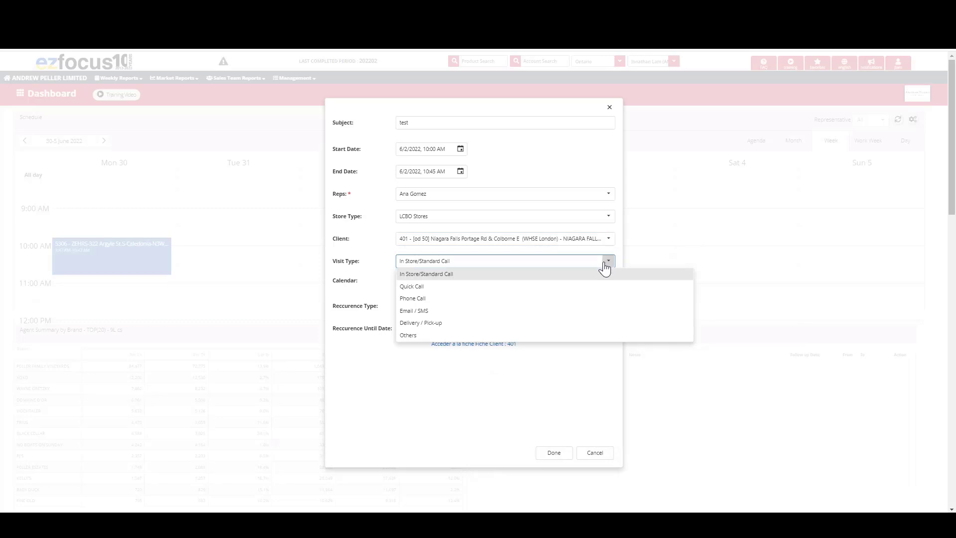
{"action": "left_click", "coordinate": [534, 277]}
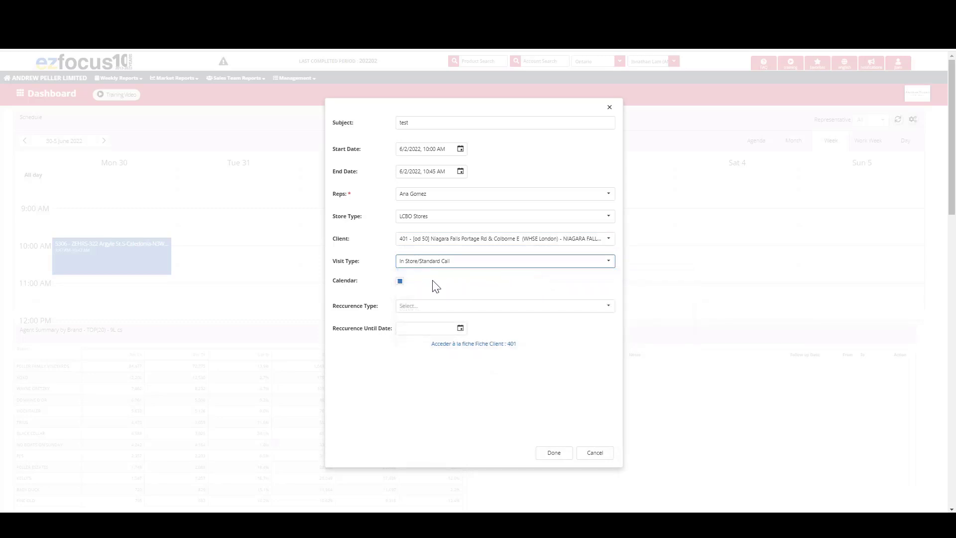
{"action": "left_click", "coordinate": [399, 282]}
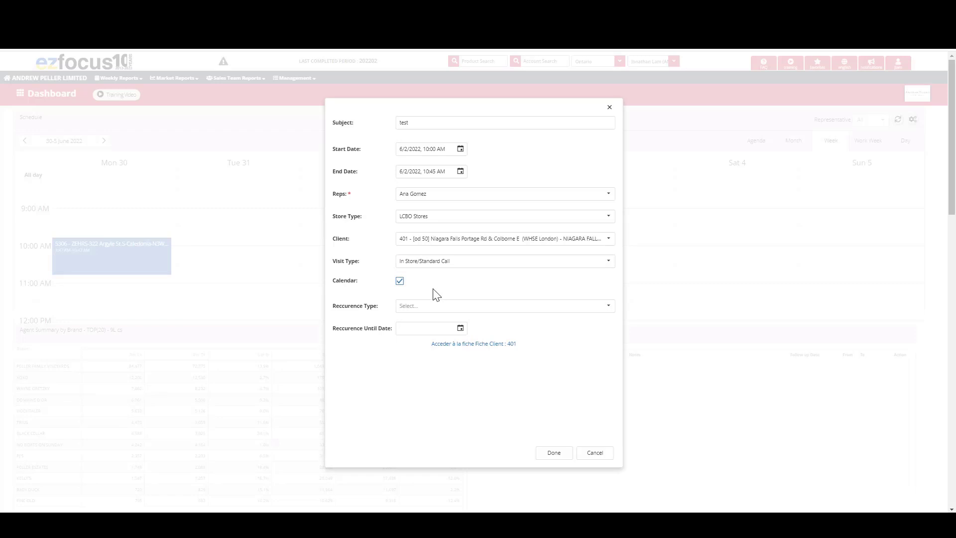
- Examine the available recurrence types and the recurrence end-date calendar without choosing a recurrence
{"action": "left_click", "coordinate": [440, 308]}
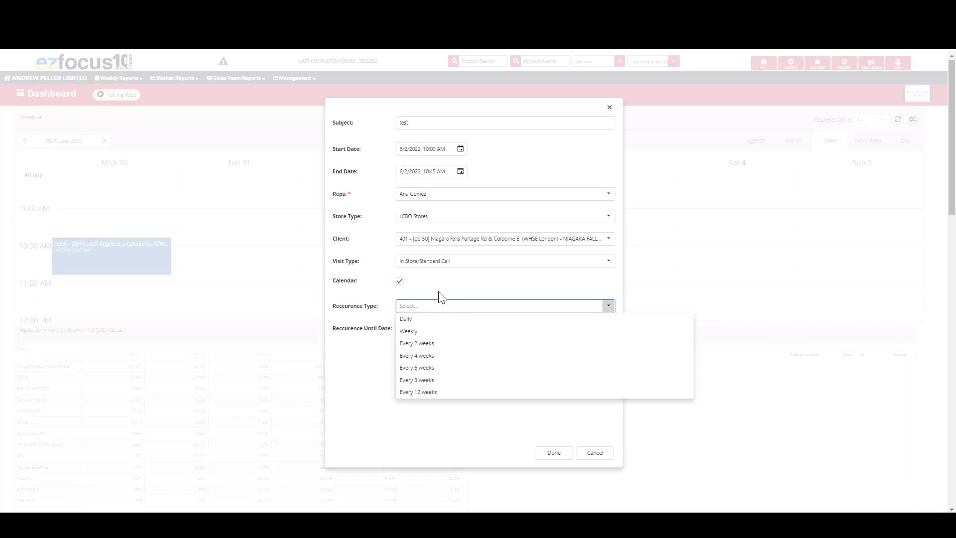
{"action": "left_click", "coordinate": [439, 292]}
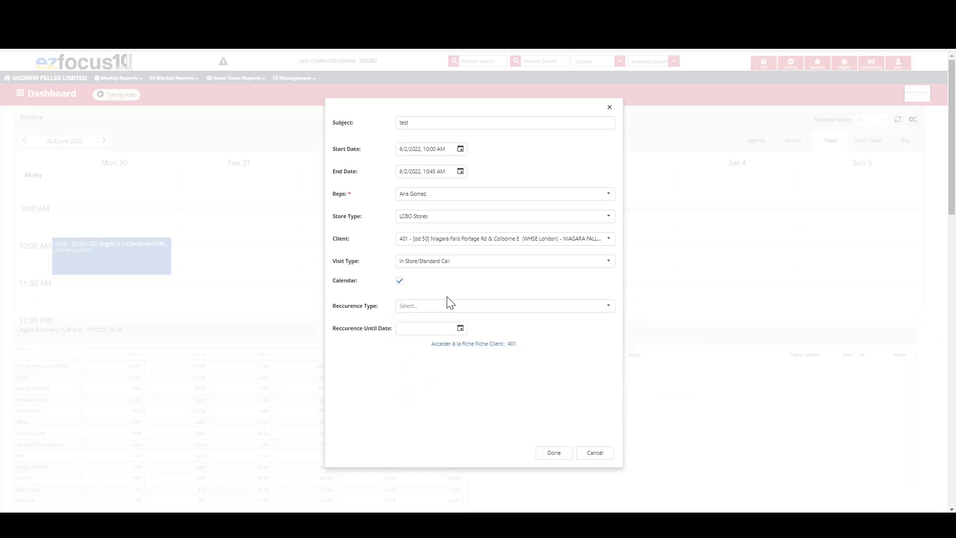
{"action": "left_click", "coordinate": [460, 329]}
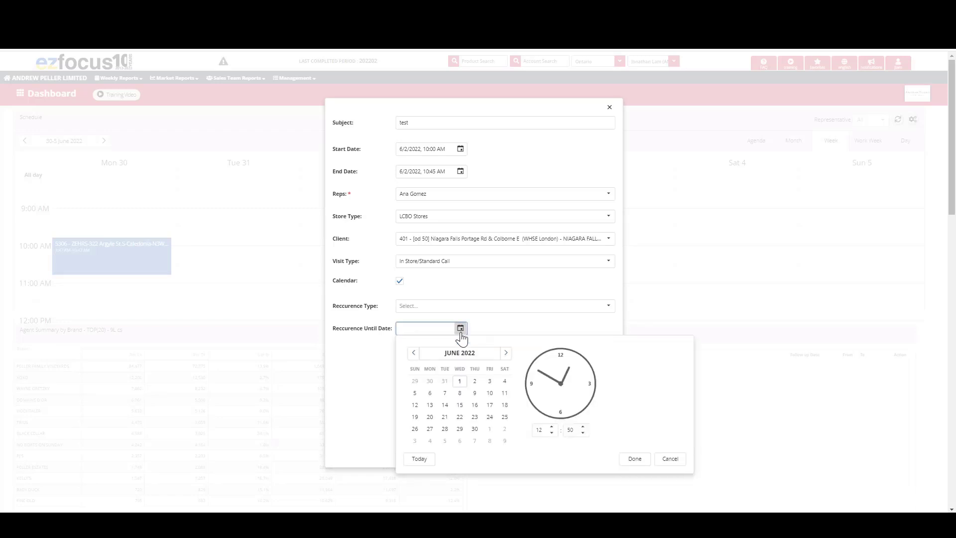
{"action": "left_click", "coordinate": [506, 353]}
{"action": "left_click", "coordinate": [506, 352]}
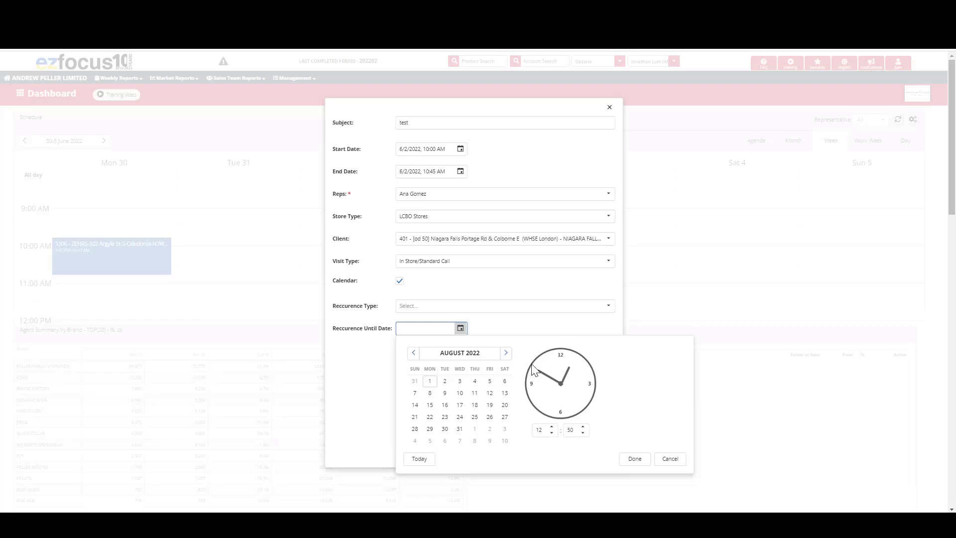
{"action": "left_click", "coordinate": [662, 460]}
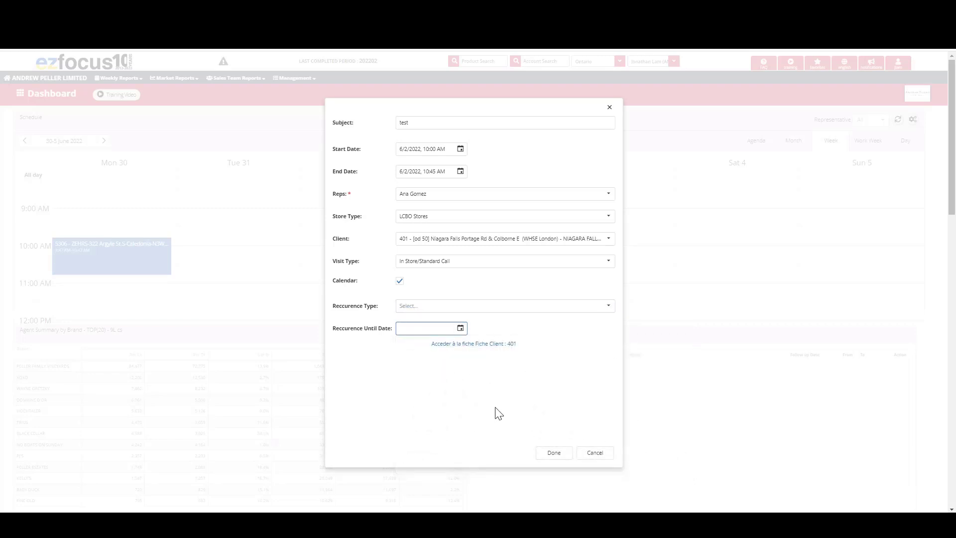
- Save the new appointment to the schedule
{"action": "left_click", "coordinate": [553, 453]}
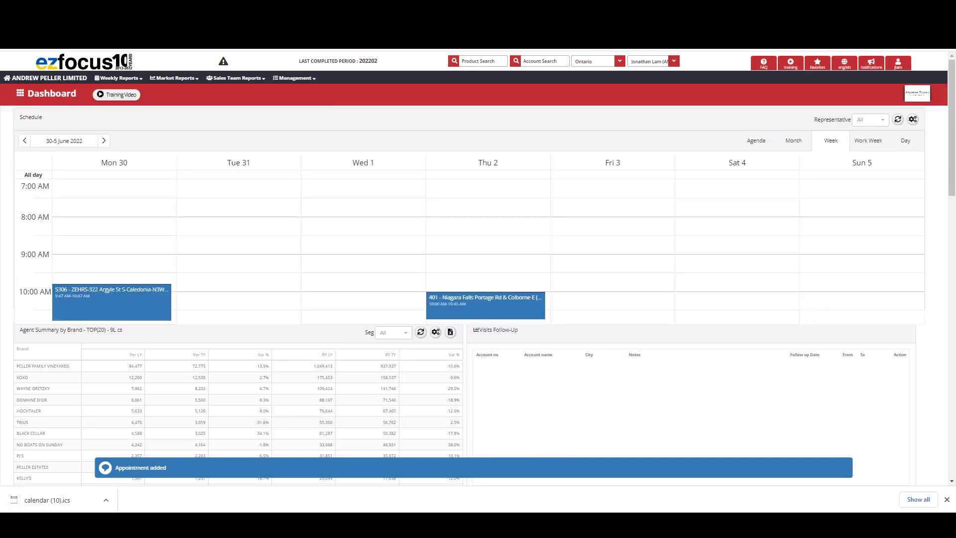
- Open the downloaded calendar (10).ics in Outlook, enter "test" in the appointment body, and close it without saving
{"action": "left_click", "coordinate": [71, 495]}
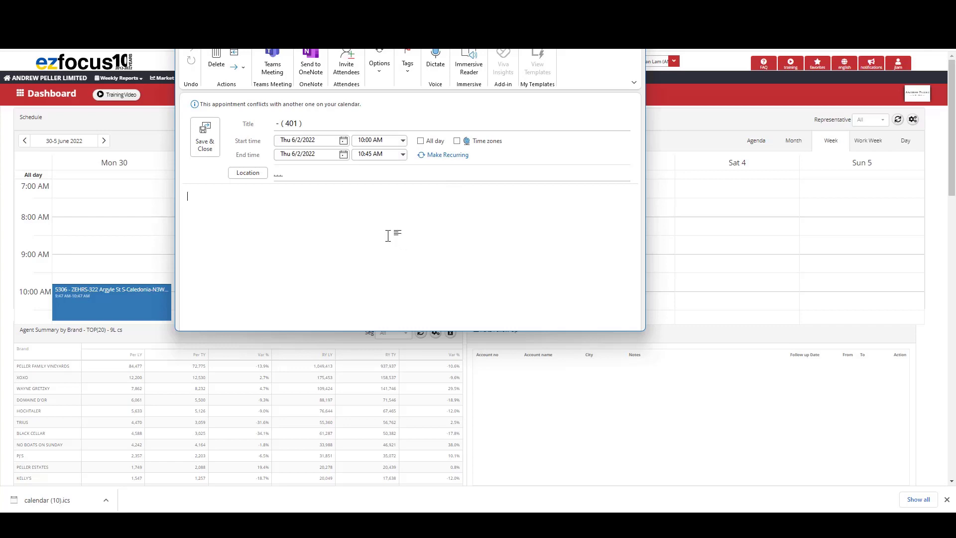
{"action": "type", "text": "test"}
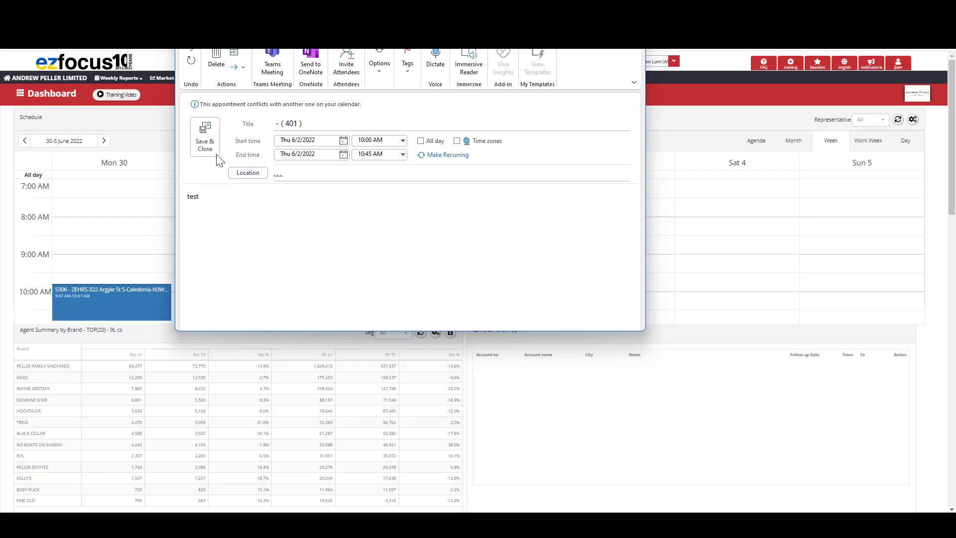
{"action": "key", "text": "Escape"}
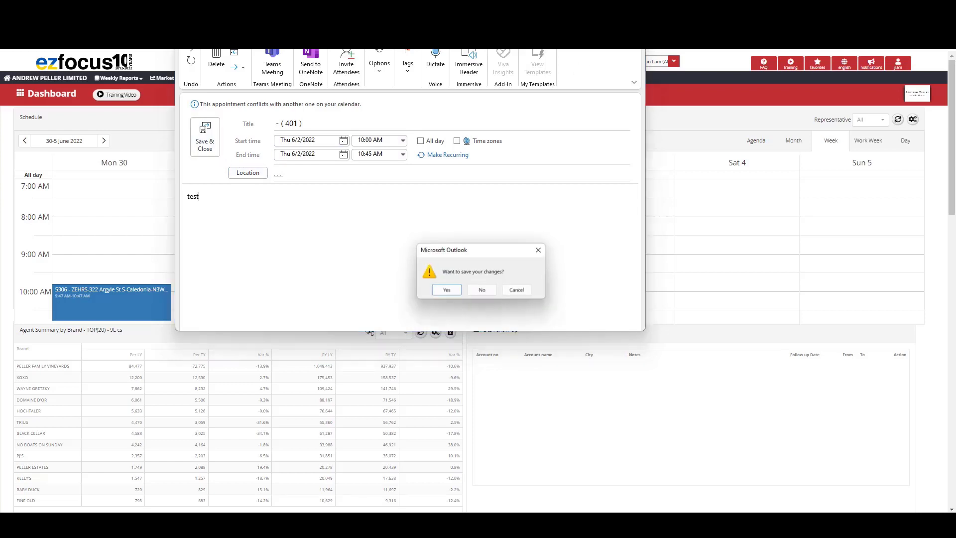
{"action": "left_click", "coordinate": [484, 291]}
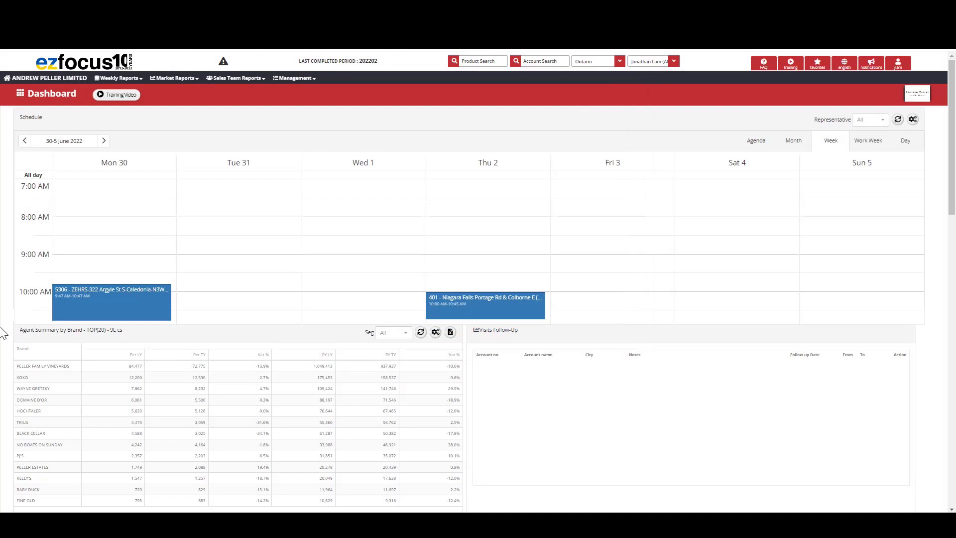
- Open the Niagara Falls store's account profile from its Thursday appointment in the schedule
{"action": "scroll", "coordinate": [529, 316], "scroll_direction": "down", "scroll_amount": 2}
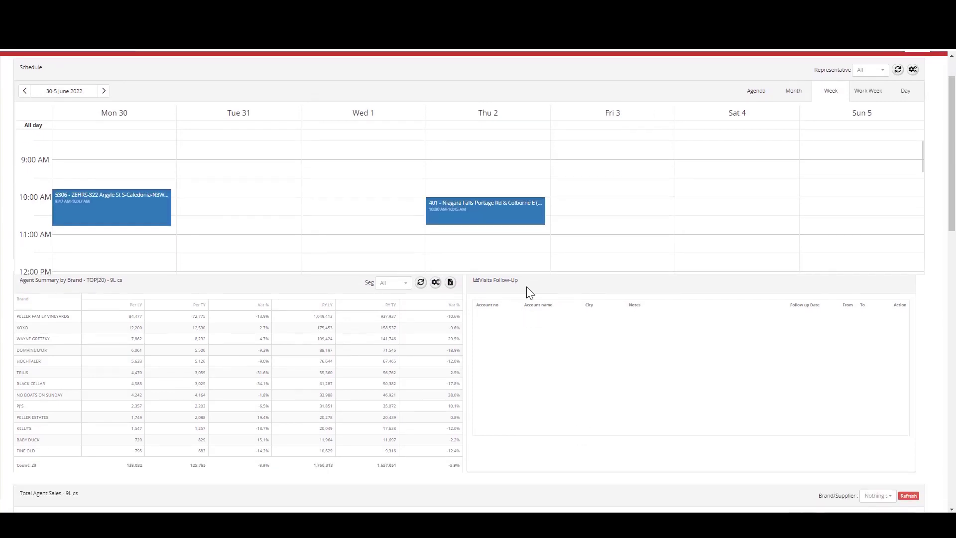
{"action": "left_click", "coordinate": [482, 219]}
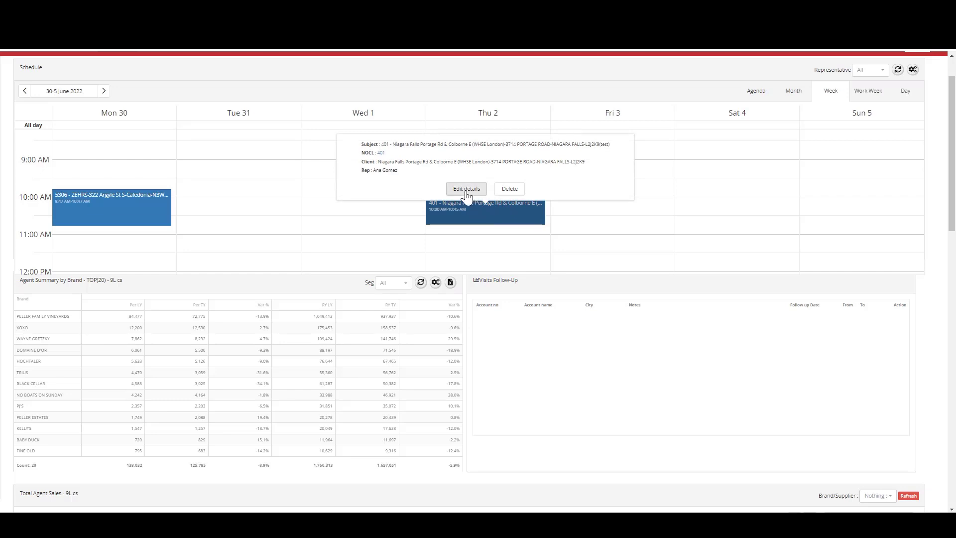
{"action": "left_click", "coordinate": [382, 155]}
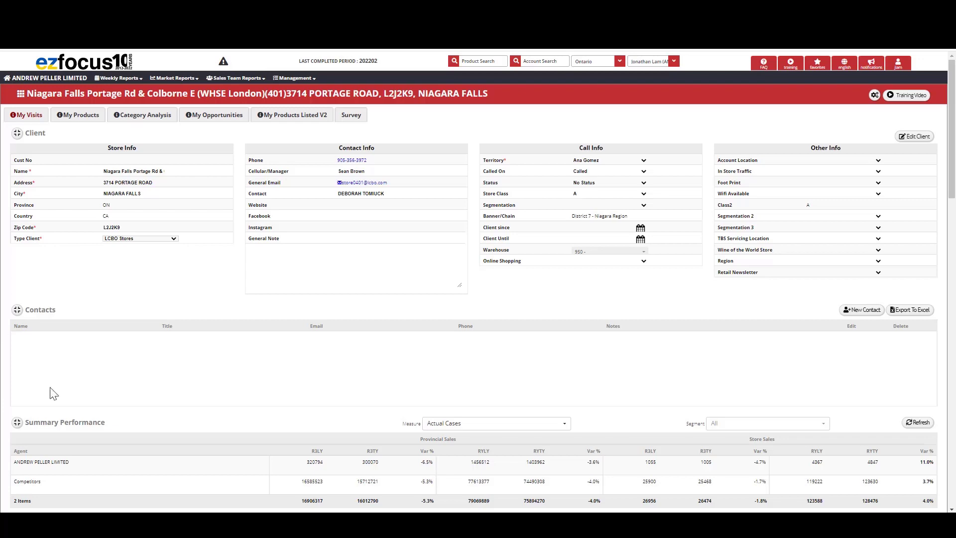
- Mark the store's planned 2022-06-02 visit as done and save it with the note "test"
{"action": "scroll", "coordinate": [434, 308], "scroll_direction": "down", "scroll_amount": 3}
{"action": "scroll", "coordinate": [434, 309], "scroll_direction": "down", "scroll_amount": 15}
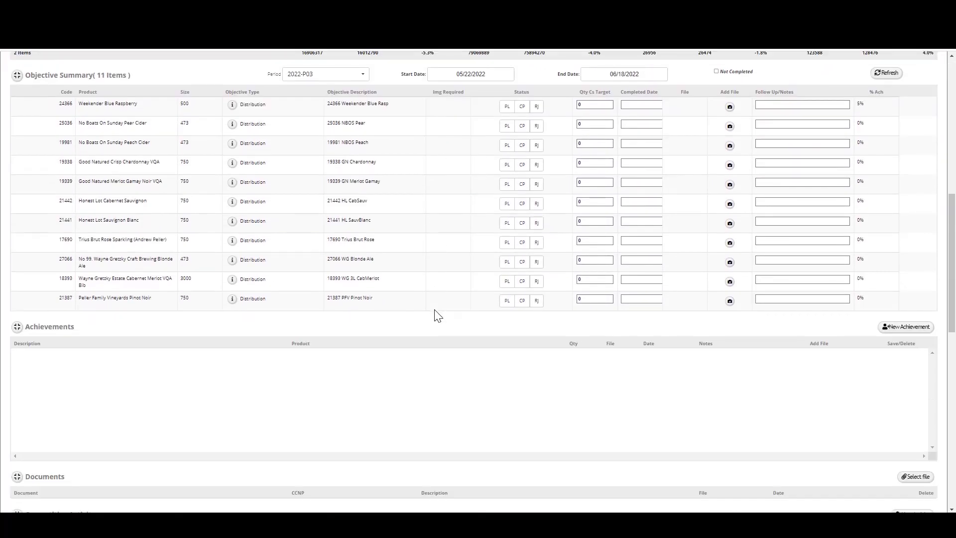
{"action": "scroll", "coordinate": [434, 317], "scroll_direction": "down", "scroll_amount": 3}
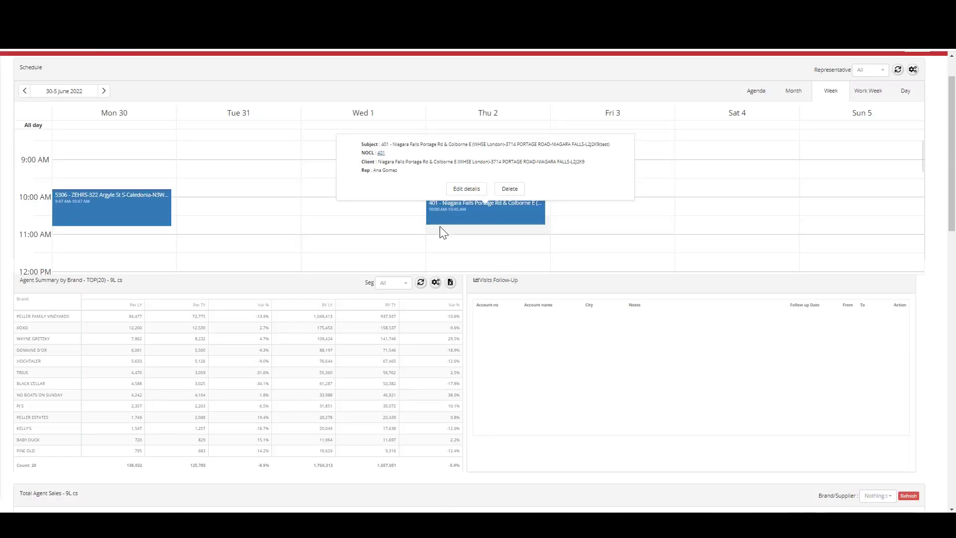
{"action": "left_click", "coordinate": [495, 246]}
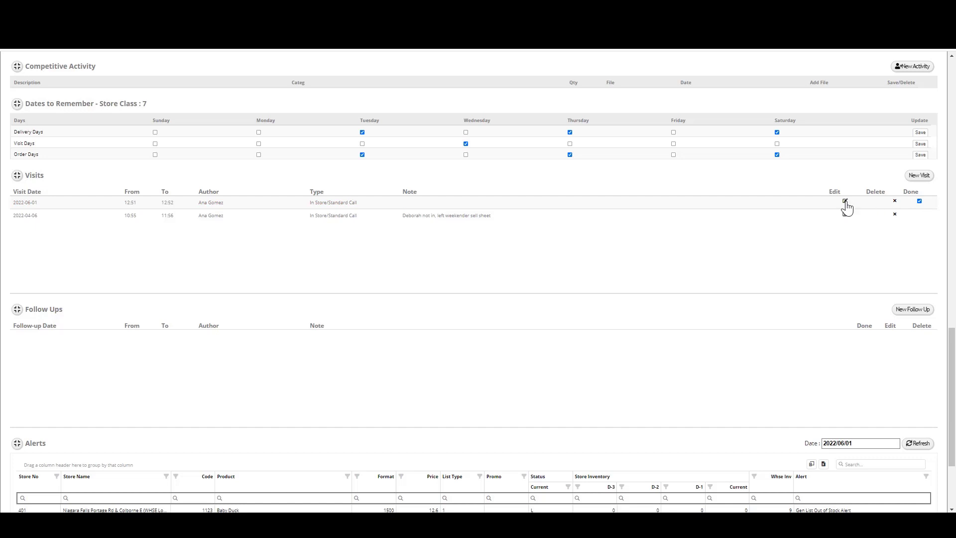
{"action": "left_click", "coordinate": [844, 201]}
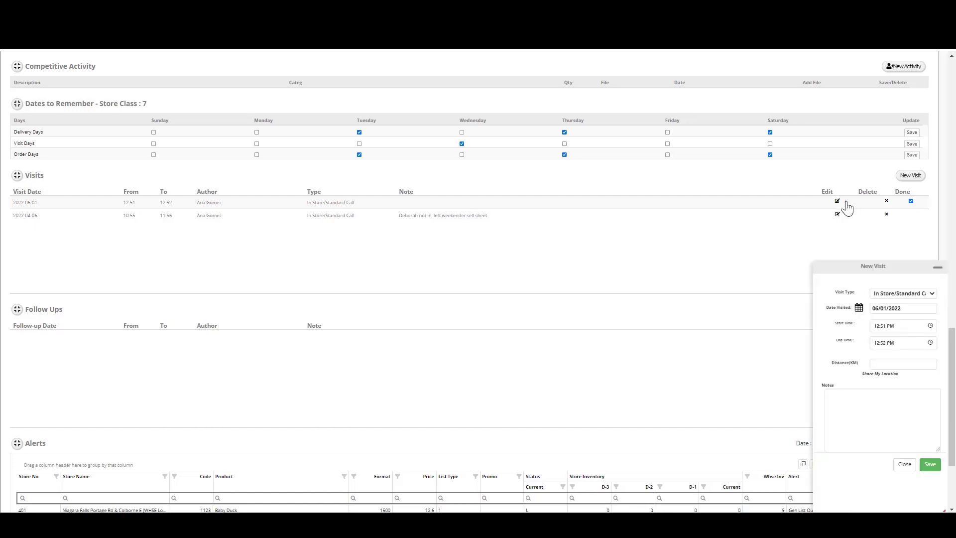
{"action": "left_click", "coordinate": [884, 415]}
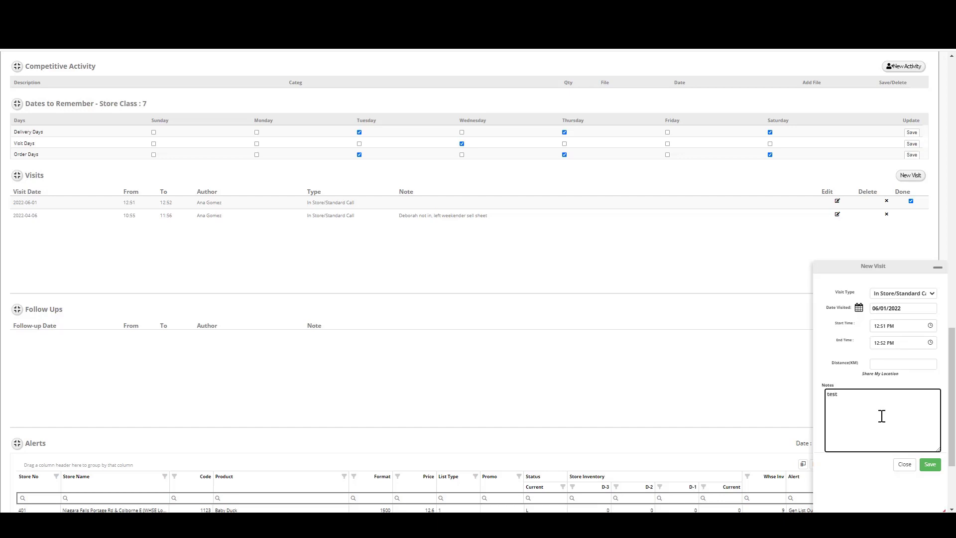
{"action": "left_click", "coordinate": [930, 465]}
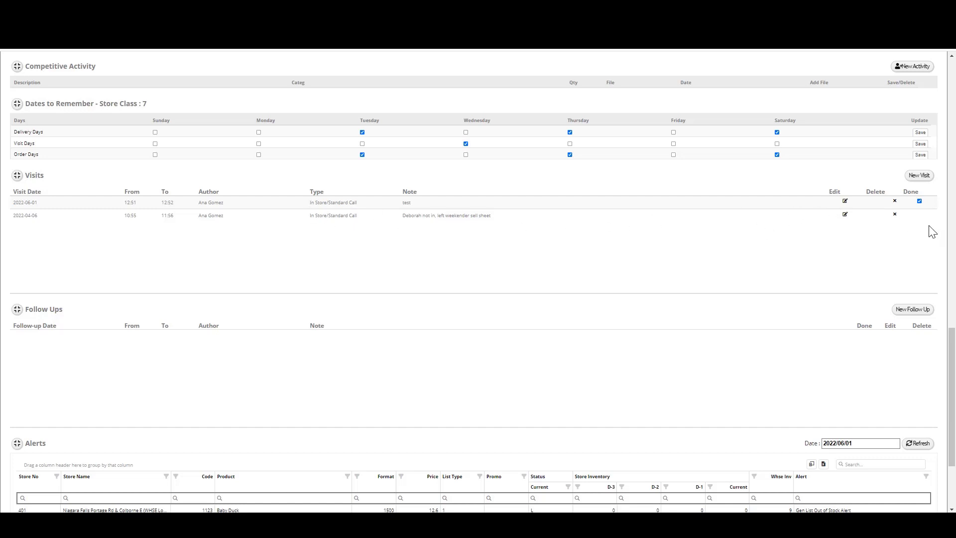
- Add and save a new In Store/Standard Call visit on 06/01/2022 from 8:00 to 9:00 AM with the note "test"
{"action": "left_click", "coordinate": [920, 176]}
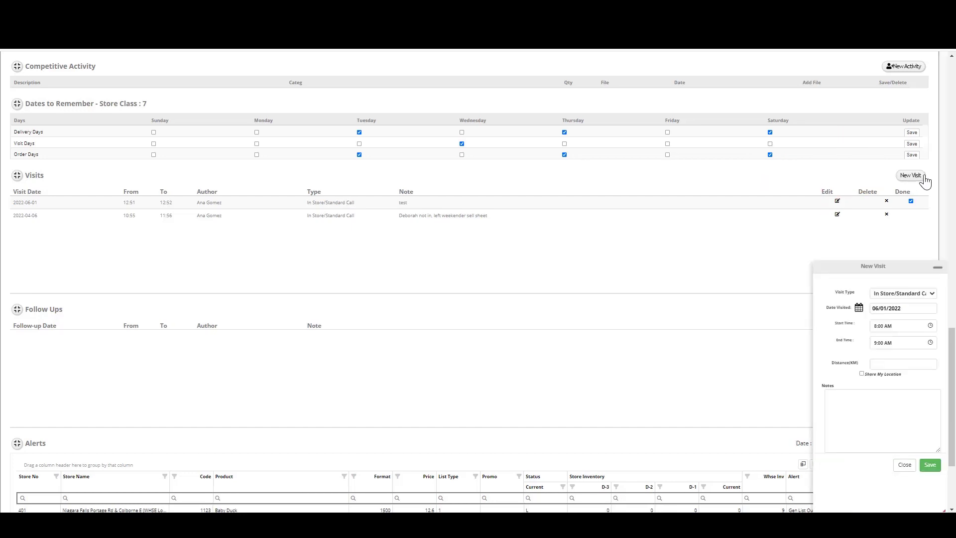
{"action": "left_click", "coordinate": [910, 293]}
{"action": "left_click", "coordinate": [909, 293]}
{"action": "left_click", "coordinate": [859, 308]}
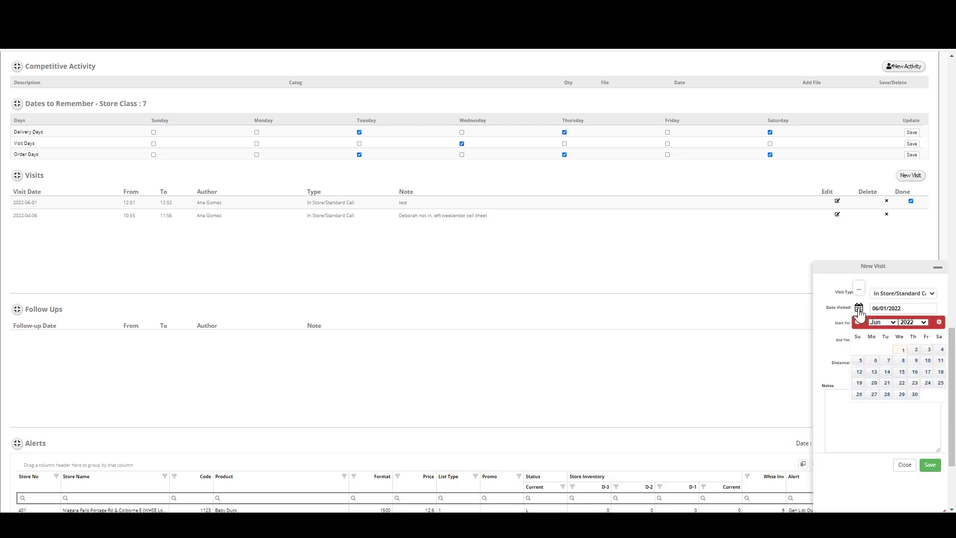
{"action": "left_click", "coordinate": [858, 309]}
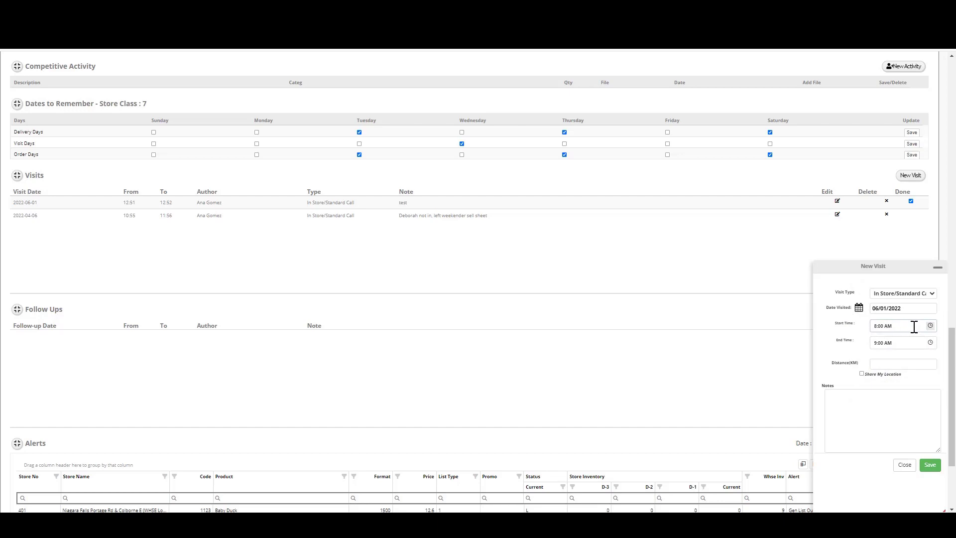
{"action": "left_click", "coordinate": [881, 411]}
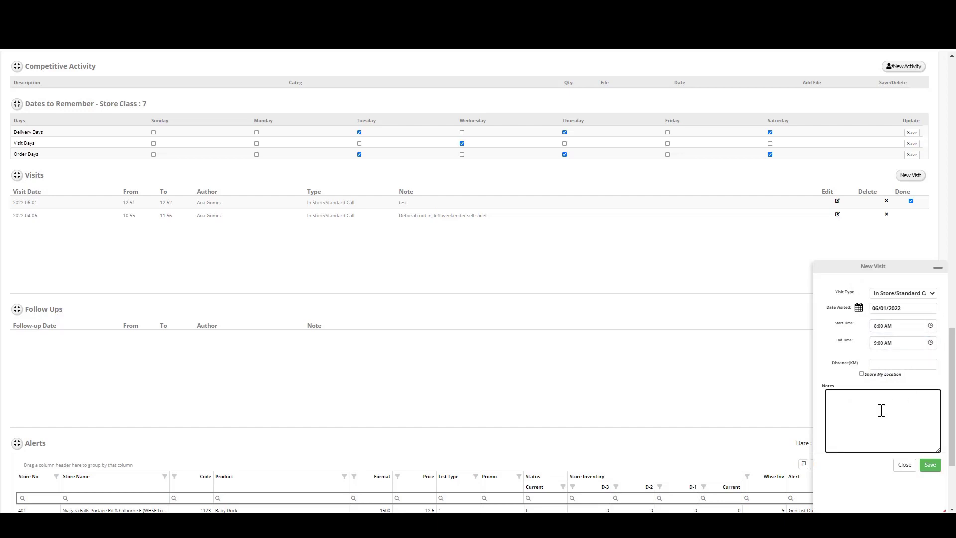
{"action": "left_click", "coordinate": [929, 464]}
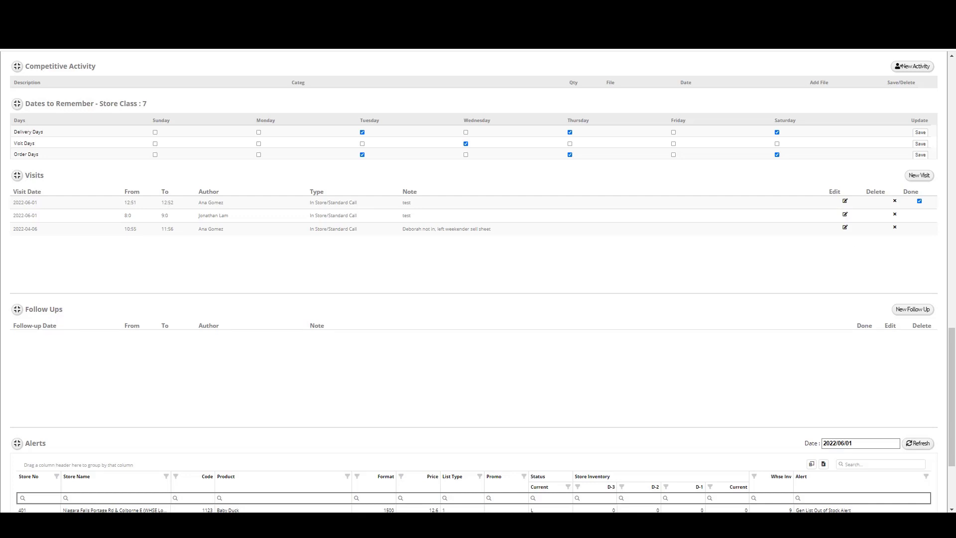
- Open the sales team's Detailed Call Report
{"action": "scroll", "coordinate": [305, 309], "scroll_direction": "up", "scroll_amount": 20}
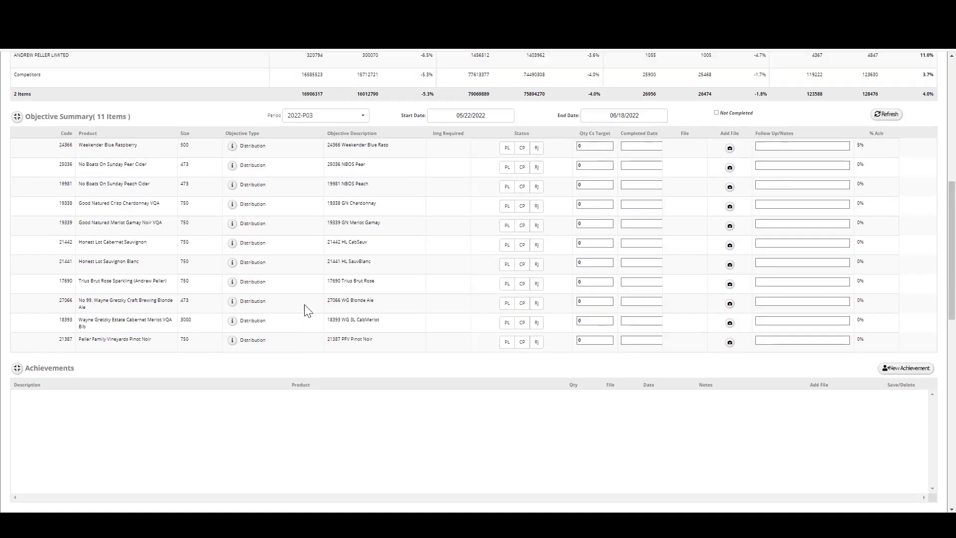
{"action": "left_click", "coordinate": [244, 79]}
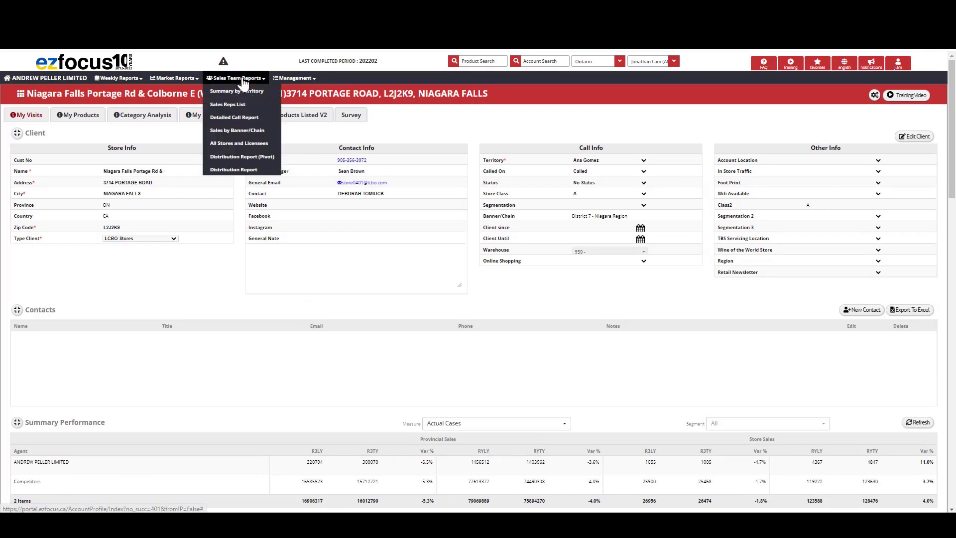
{"action": "left_click", "coordinate": [238, 118]}
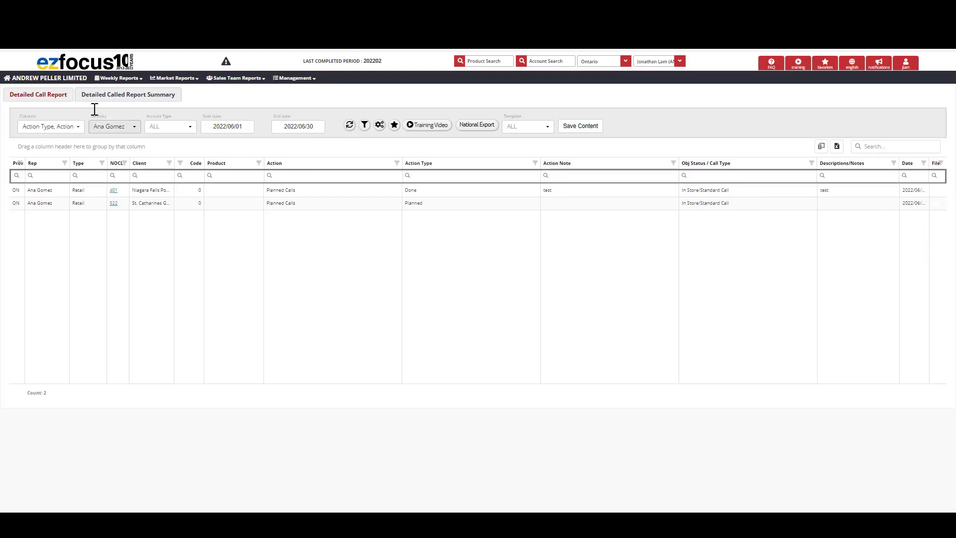
- Switch to the Detailed Called Report Summary, set the report type to Call Summary and refresh the results
{"action": "left_click", "coordinate": [137, 98]}
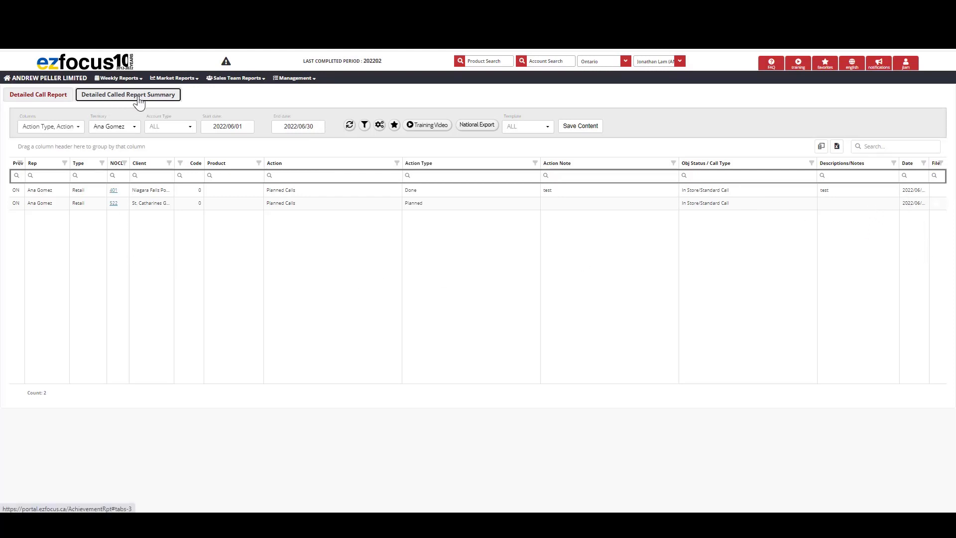
{"action": "left_click", "coordinate": [59, 130]}
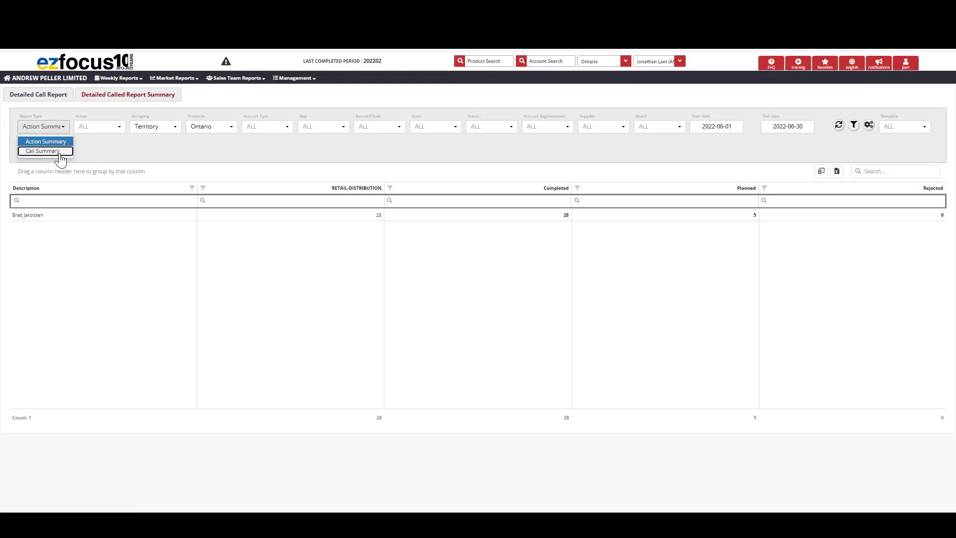
{"action": "left_click", "coordinate": [41, 151]}
{"action": "left_click", "coordinate": [838, 127]}
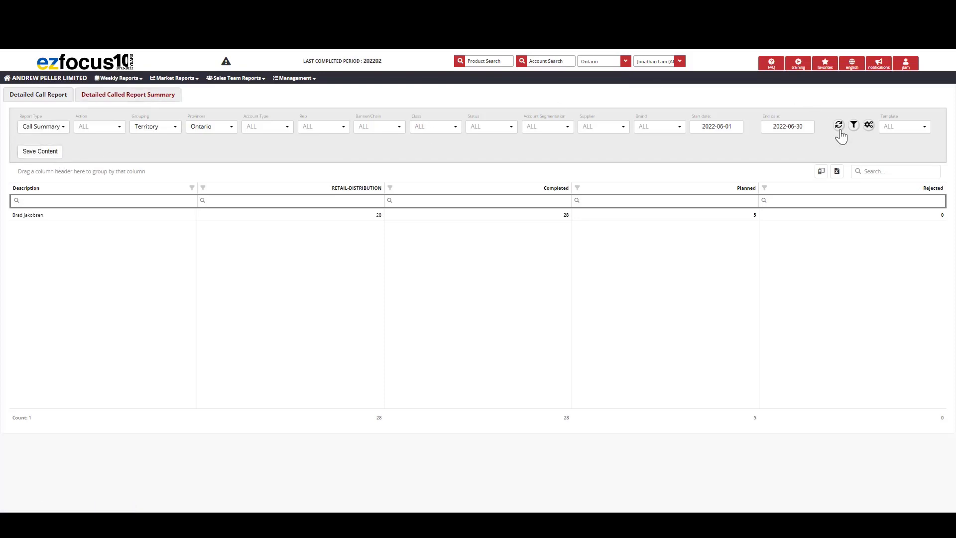